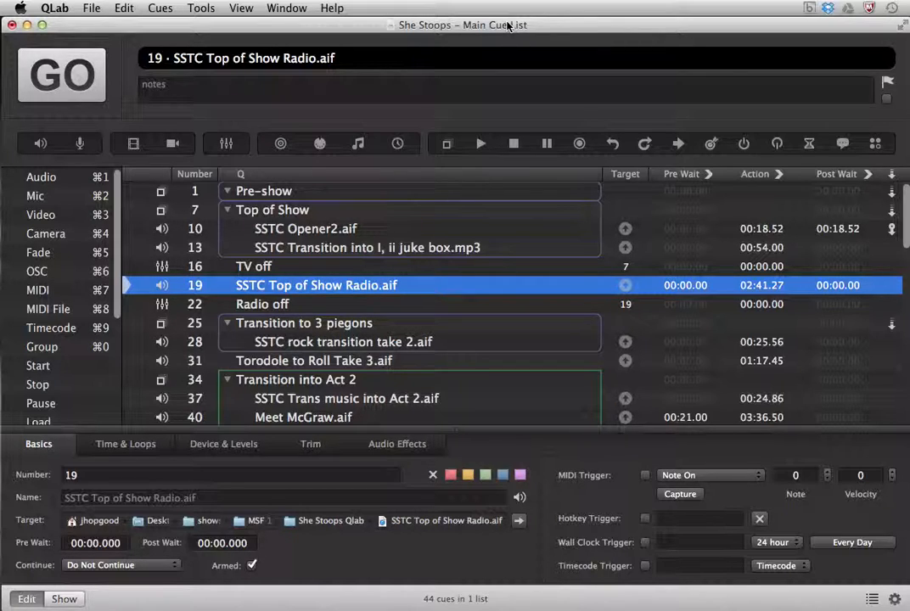
# With the Load to Time tool (Cmd+T), scrub cue 19 'SSTC Top of Show Radio.aif' to 01:20.1.
pyautogui.press('super+t')
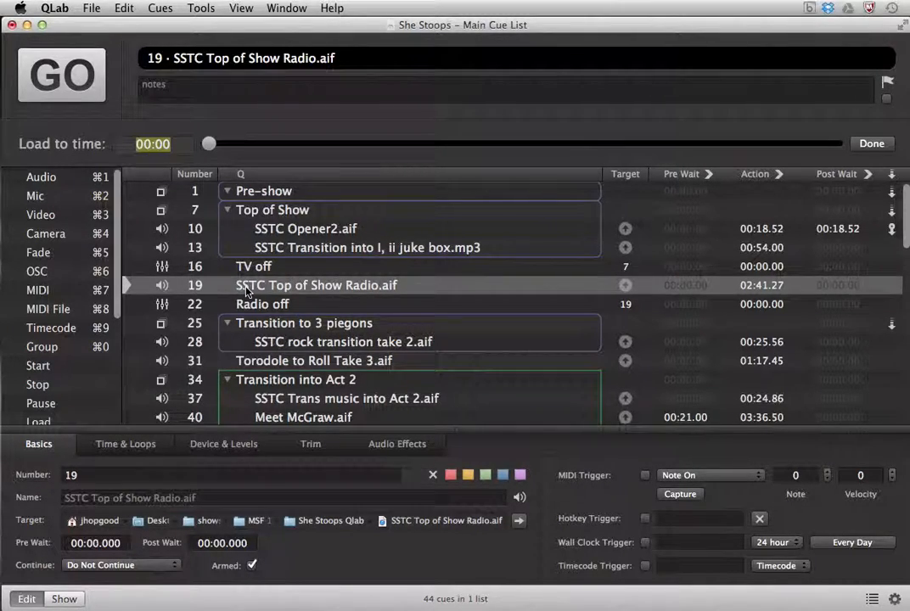
pyautogui.click(209, 143)
pyautogui.moveTo(210, 144); pyautogui.dragTo(519, 144)
pyautogui.click(509, 285)
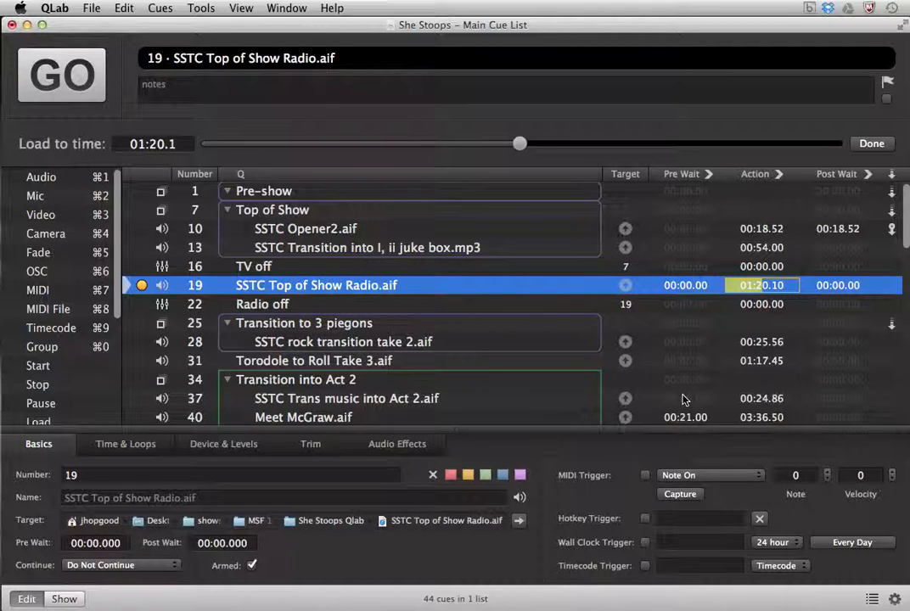
# Load group cue 7 'Top of Show' to 00:50.0 and finish with Done.
pyautogui.click(252, 210)
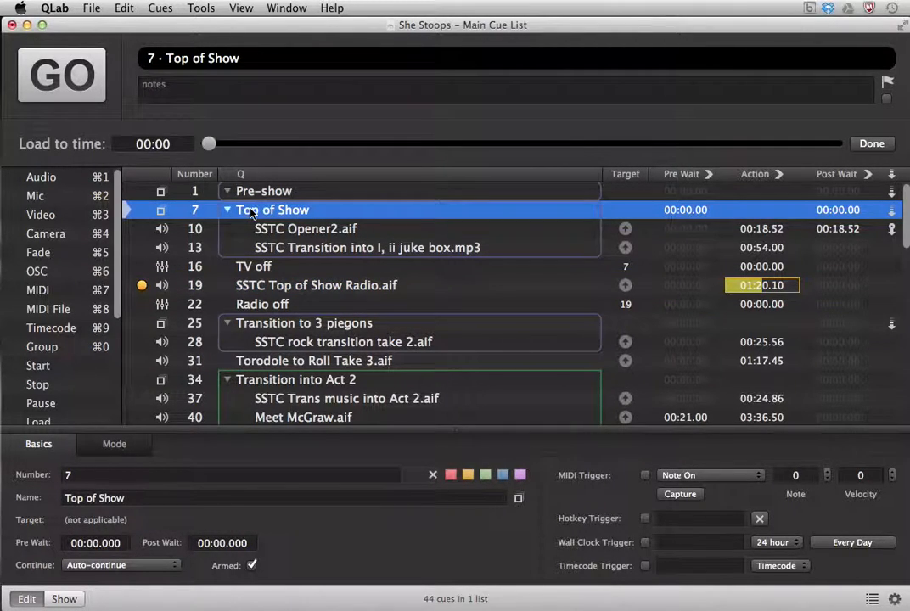
pyautogui.moveTo(208, 144)
pyautogui.mouseDown()
pyautogui.moveTo(497, 154)
pyautogui.moveTo(639, 145)
pyautogui.mouseUp()
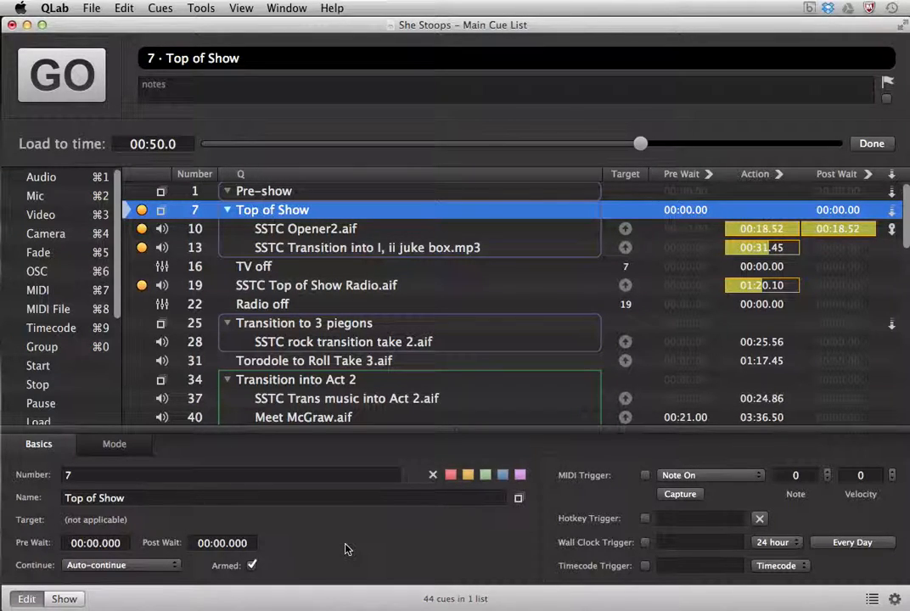
pyautogui.click(870, 144)
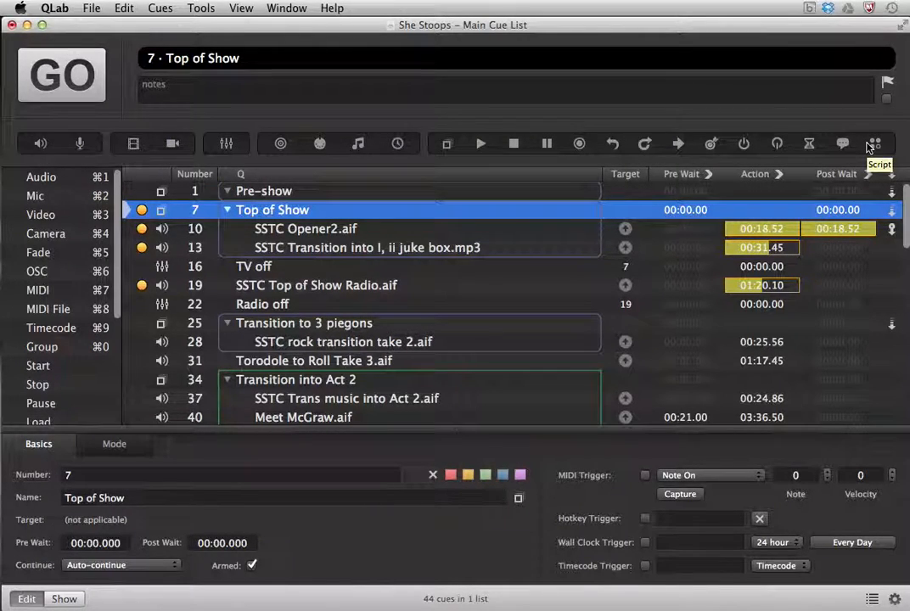